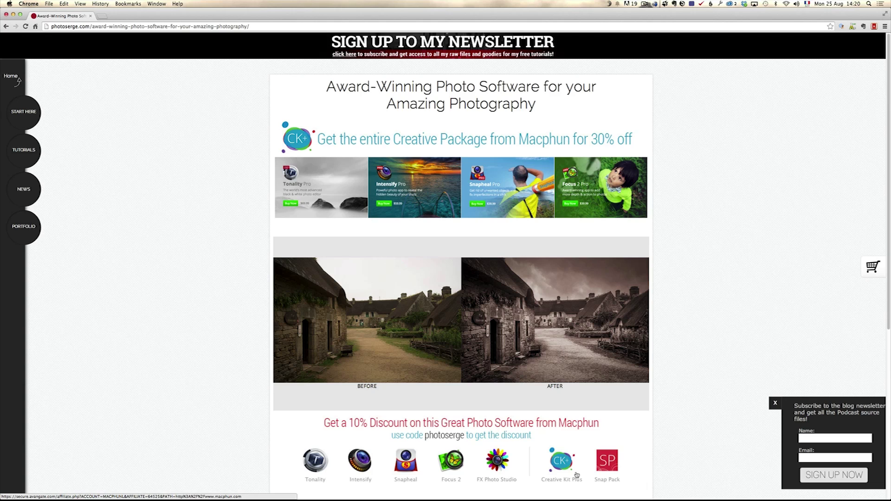
- Close the newsletter subscription pop-up on the photo software web page
click(776, 403)
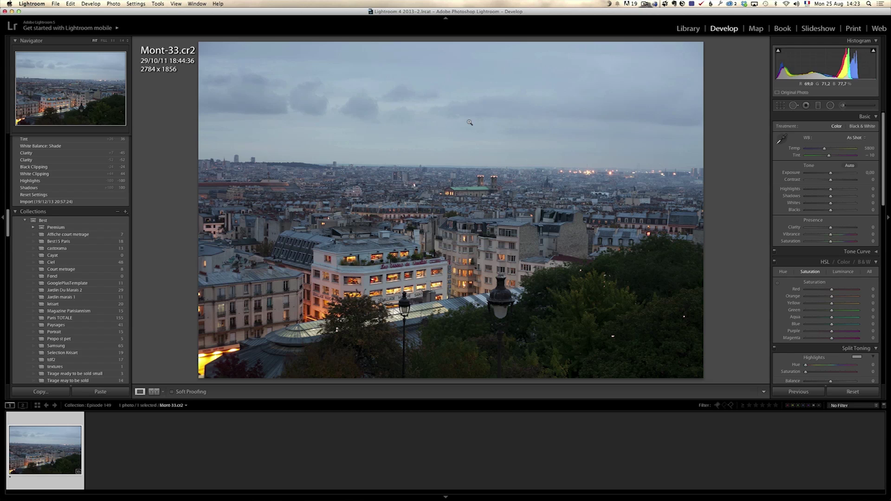
- Hide the photo info overlay and set Shadows to +100 and Highlights to −100 for the cityscape
key(i)
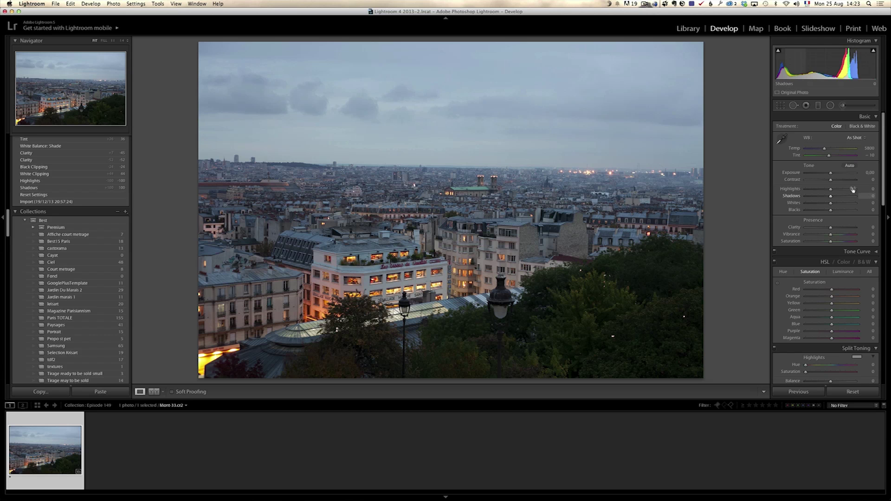
drag(832, 196, 806, 189)
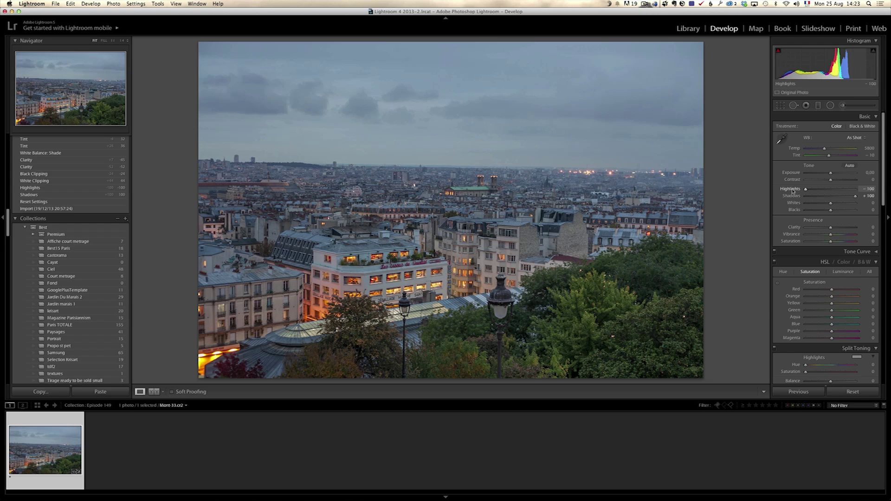
- Warm the cityscape with the Shade white balance and fine-tune it to Temp 5636 and Tint +26
click(854, 138)
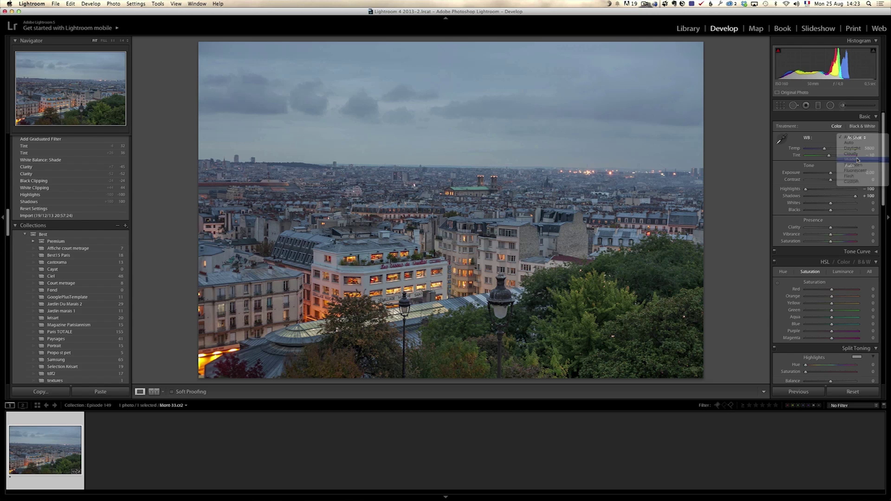
click(858, 159)
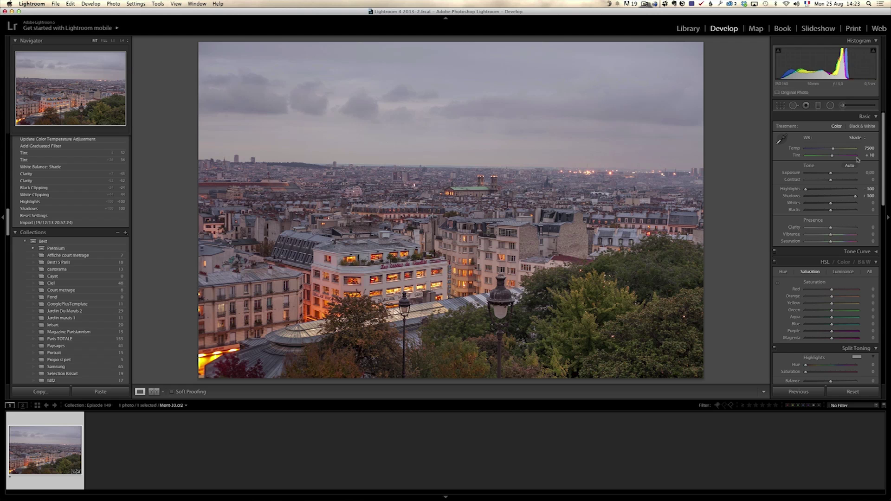
drag(833, 149, 836, 159)
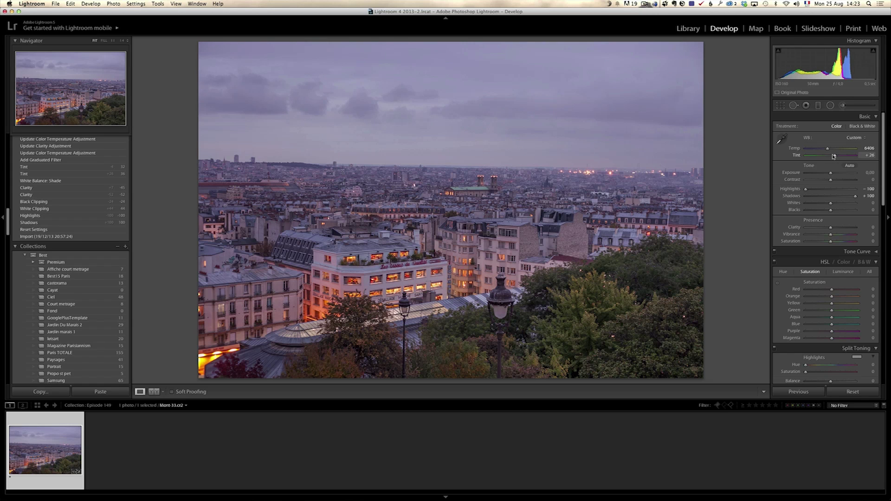
drag(829, 151, 824, 151)
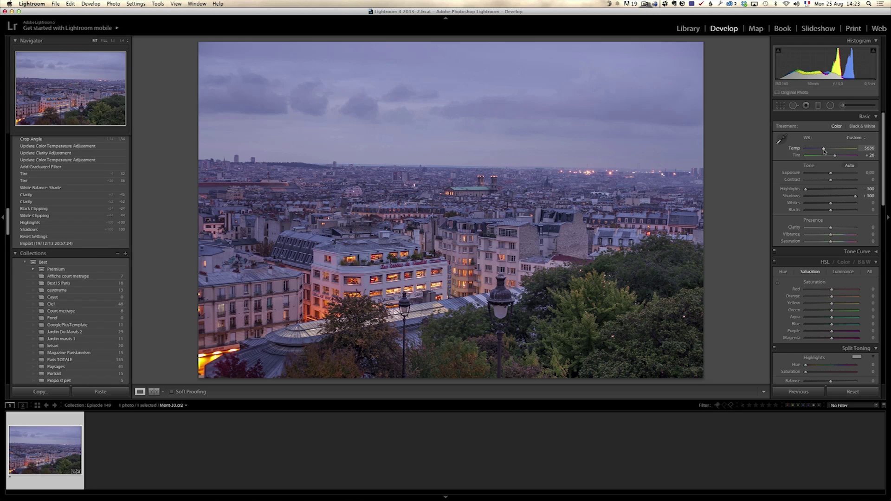
- Set Clarity to +24 and raise Whites to +24 using the highlight clipping preview
drag(831, 227, 837, 227)
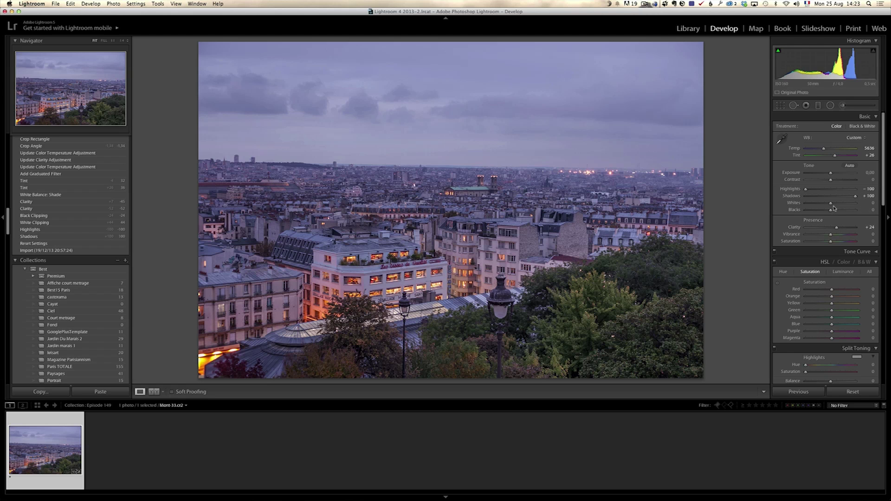
key(alt)
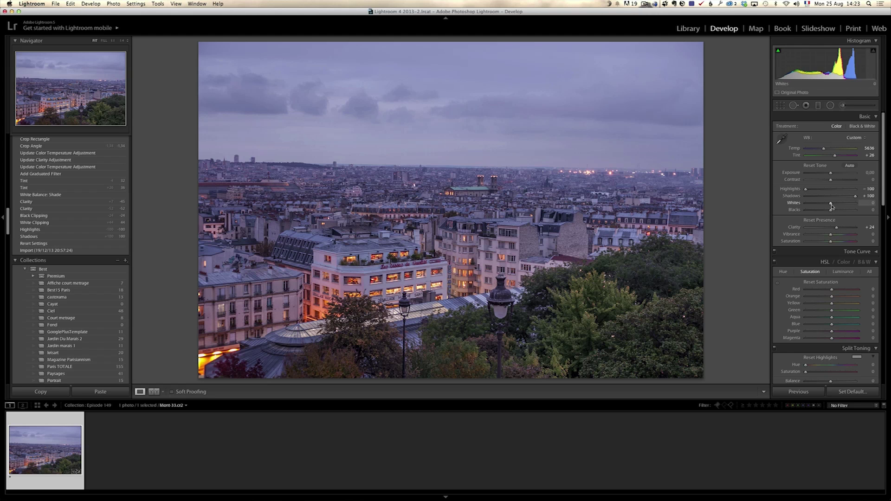
drag(831, 206, 841, 205)
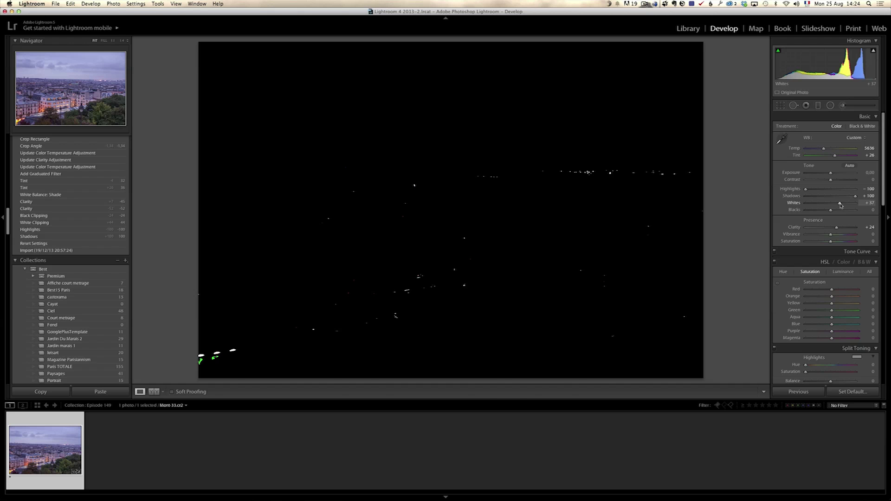
drag(841, 206, 837, 205)
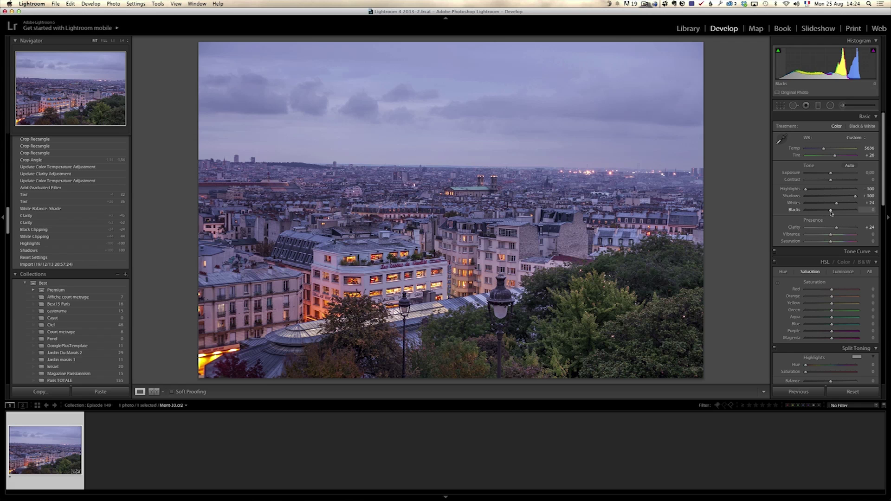
- Lower Blacks to −45 using the shadow clipping preview
key(alt)
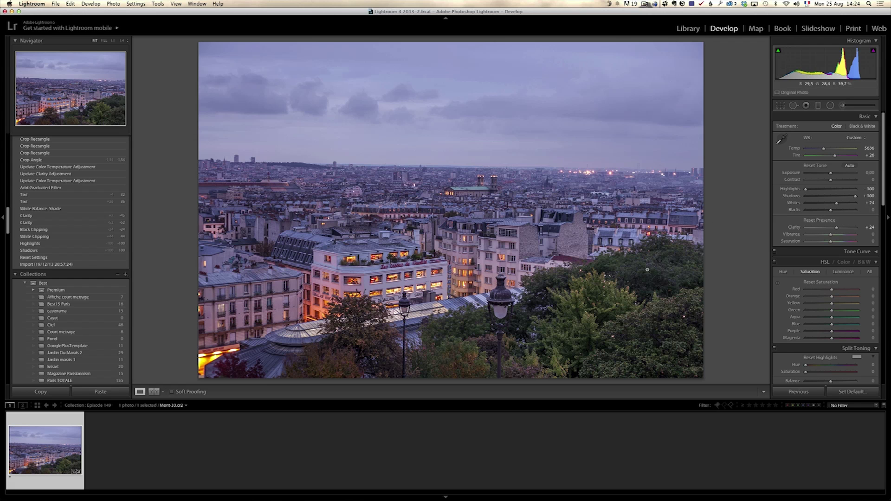
drag(831, 210, 818, 212)
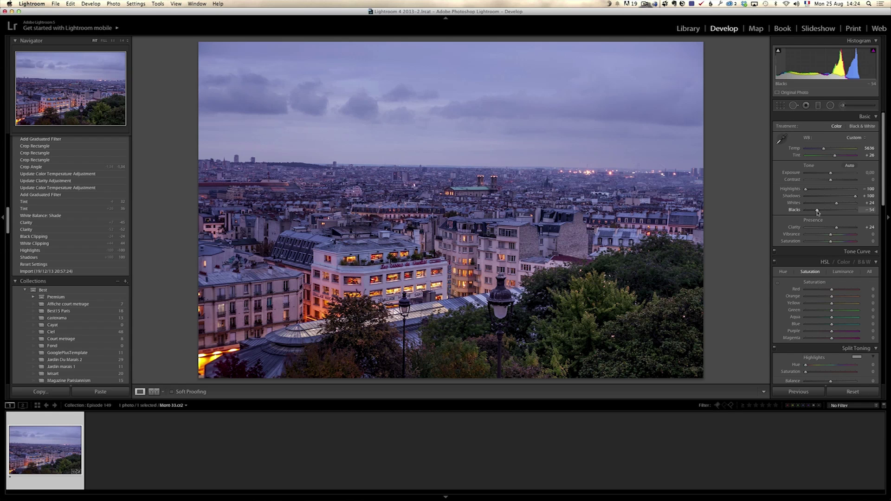
drag(818, 212, 820, 213)
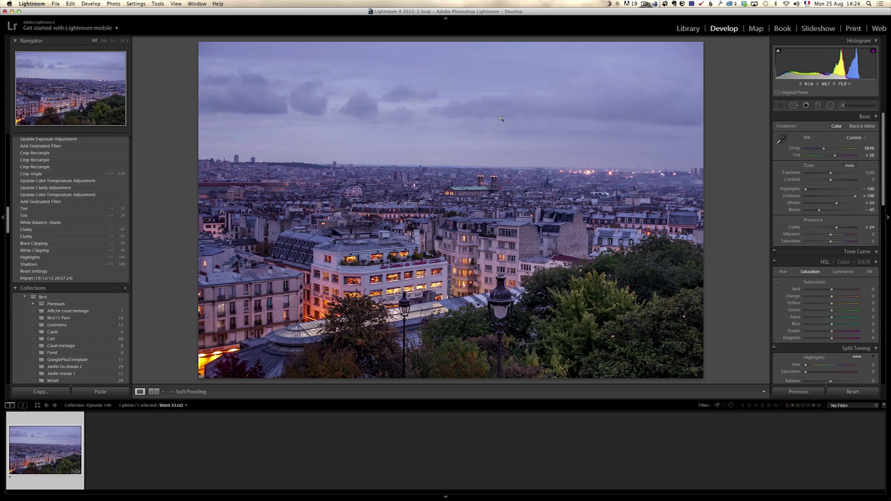
- Add a graduated filter with Temp 72 and Tint 61, running from the lower buildings and trees up to the horizon
click(819, 106)
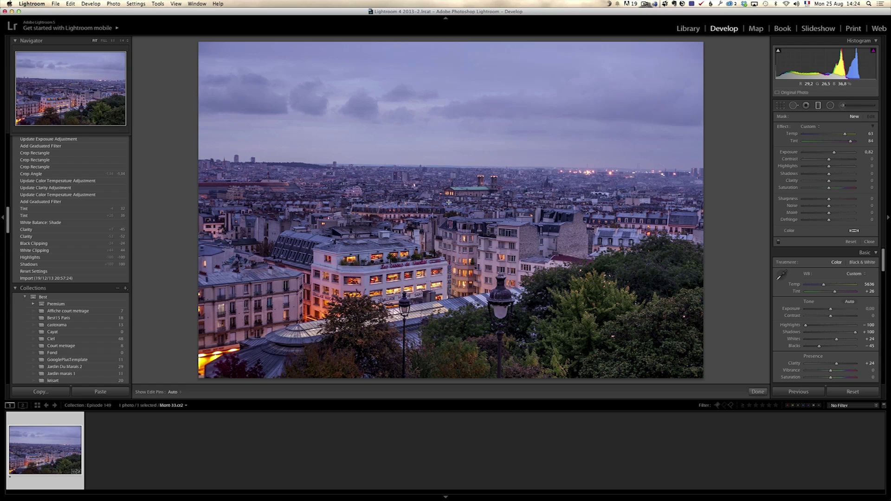
click(812, 127)
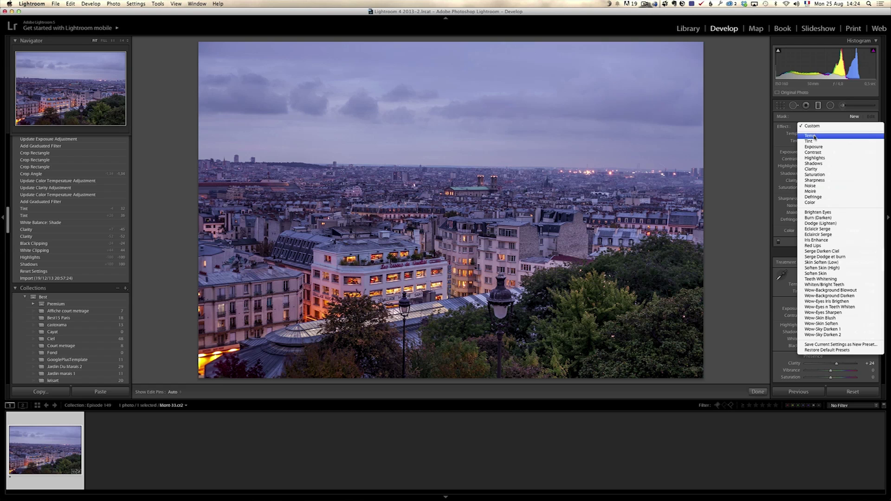
click(815, 136)
drag(830, 142, 844, 141)
mouse_move(429, 317)
mouse_down()
mouse_move(429, 144)
mouse_move(429, 157)
mouse_up()
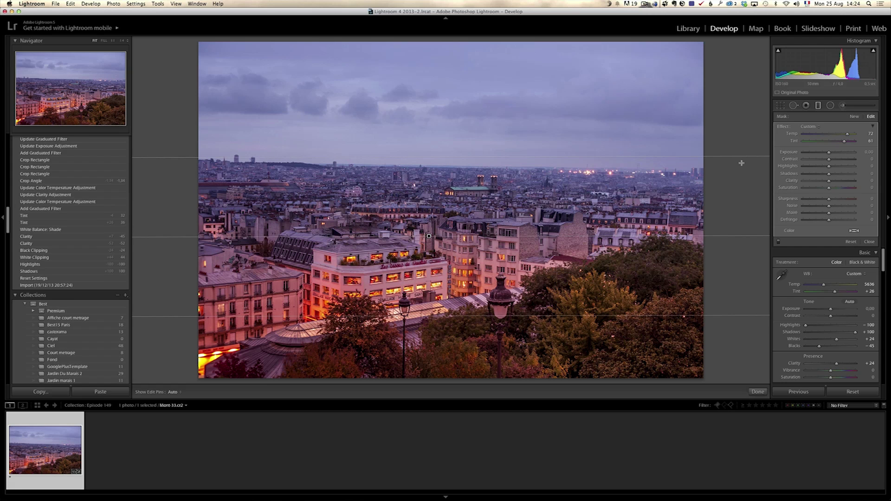
- Move the graduated filter's lower and upper boundary lines slightly upward and finish editing the filter
drag(440, 314, 439, 308)
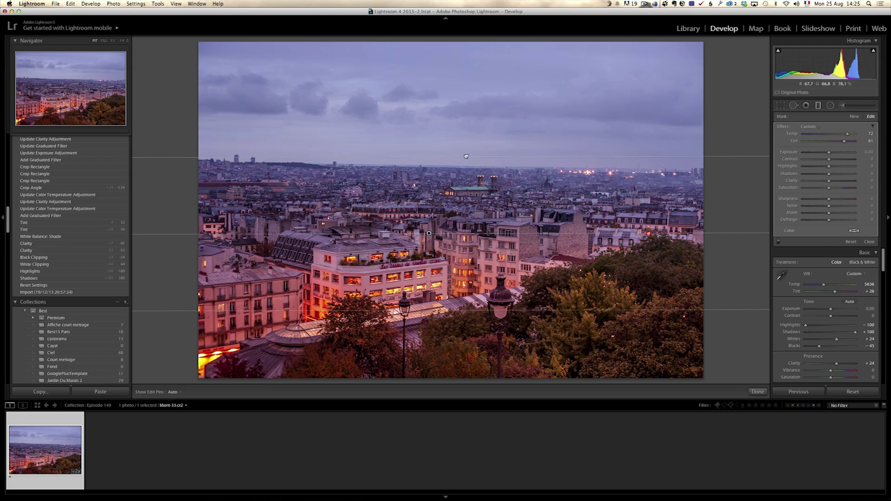
drag(466, 156, 466, 154)
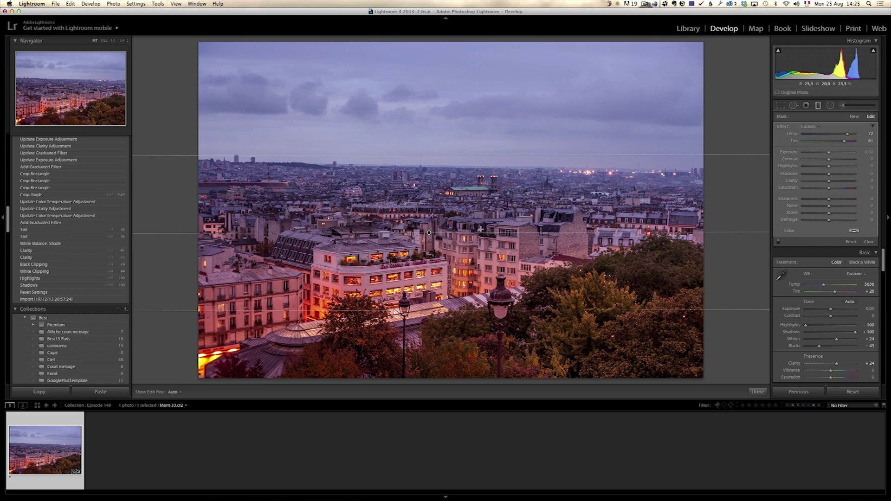
click(870, 242)
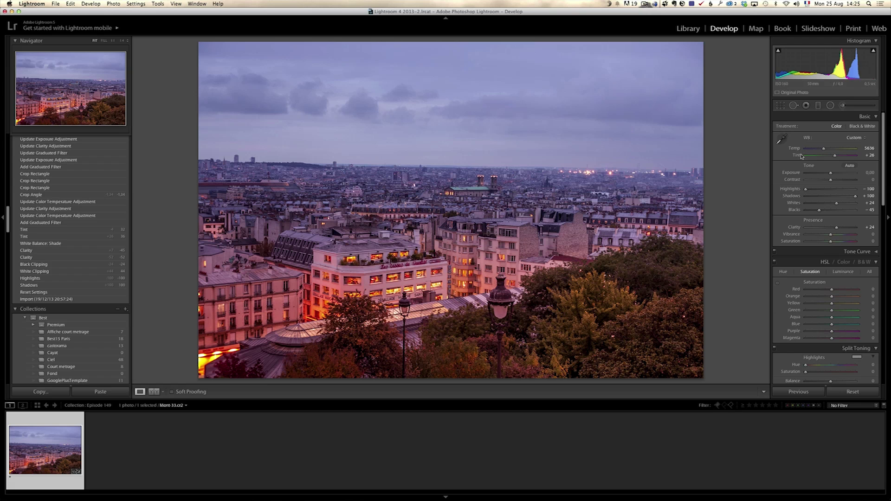
- Send a copy of the cityscape with Lightroom adjustments to Intensify Pro for editing
right_click(48, 442)
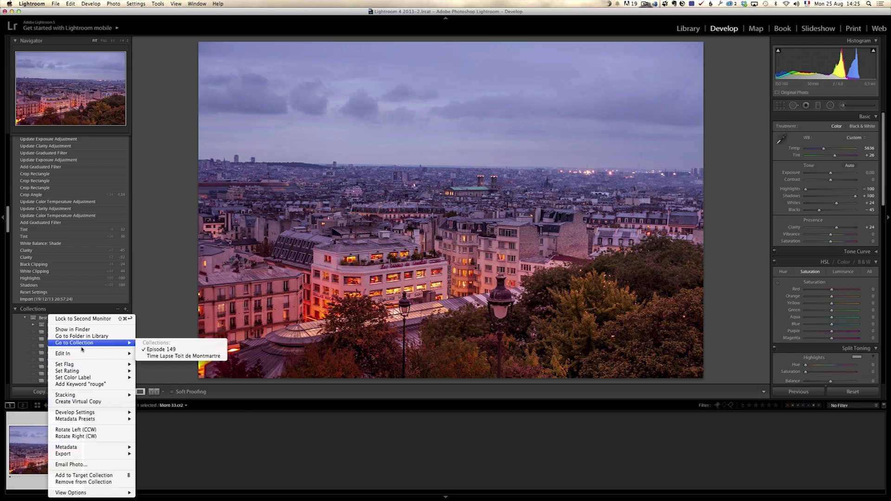
mouse_move(92, 354)
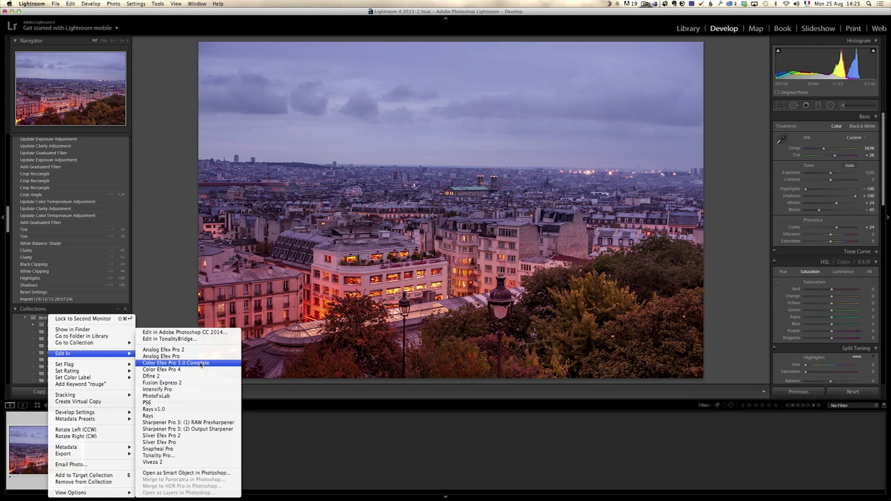
click(202, 389)
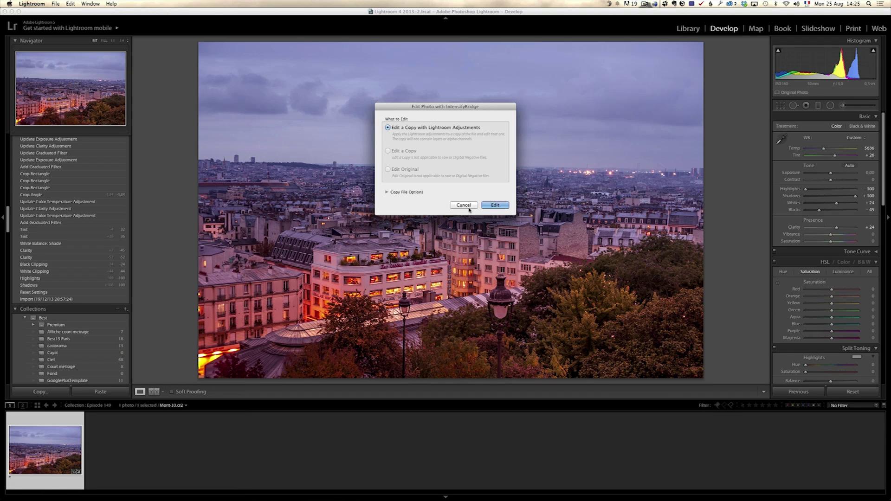
click(498, 206)
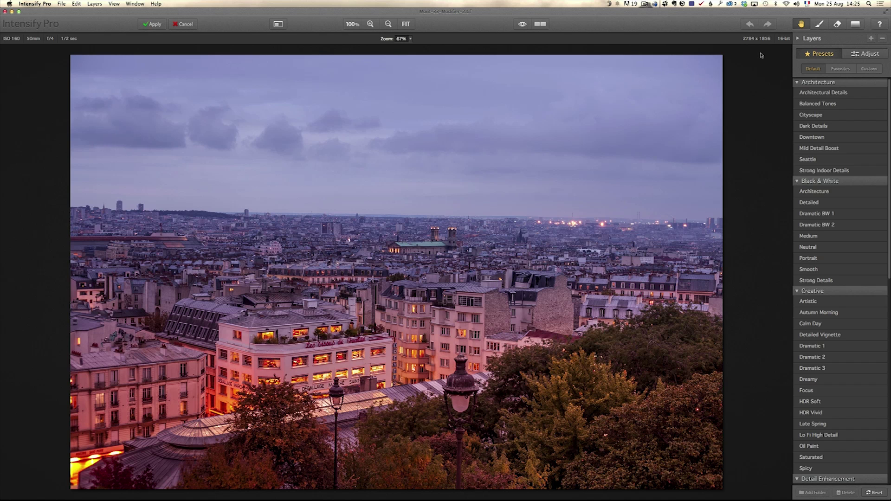
- Look over the manual adjustment controls and return to the default presets
click(877, 55)
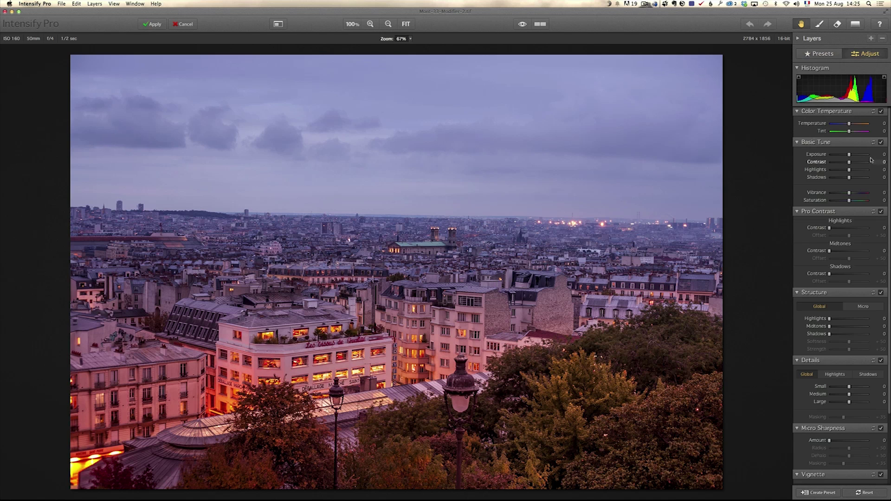
click(820, 55)
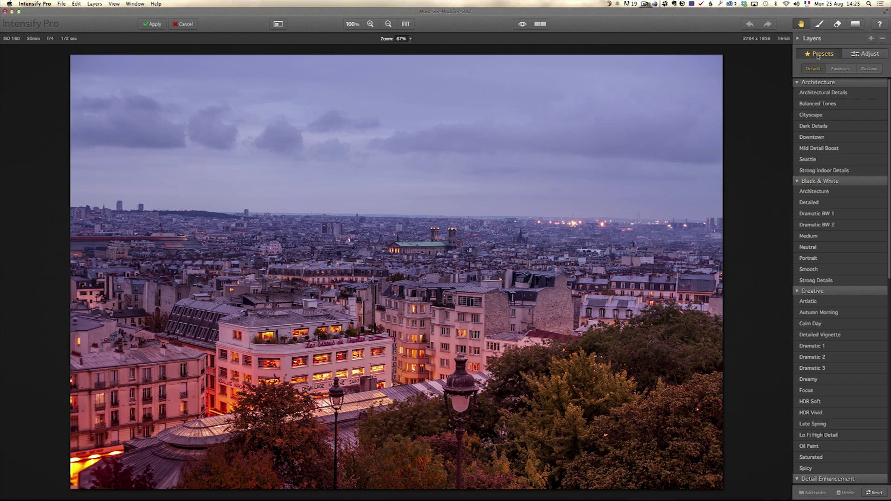
- Try the Artistic, Autumn Morning, Calm Day and Detailed Vignette presets from the Creative group on the cityscape
mouse_move(885, 228)
scroll(889, 225, down, 5)
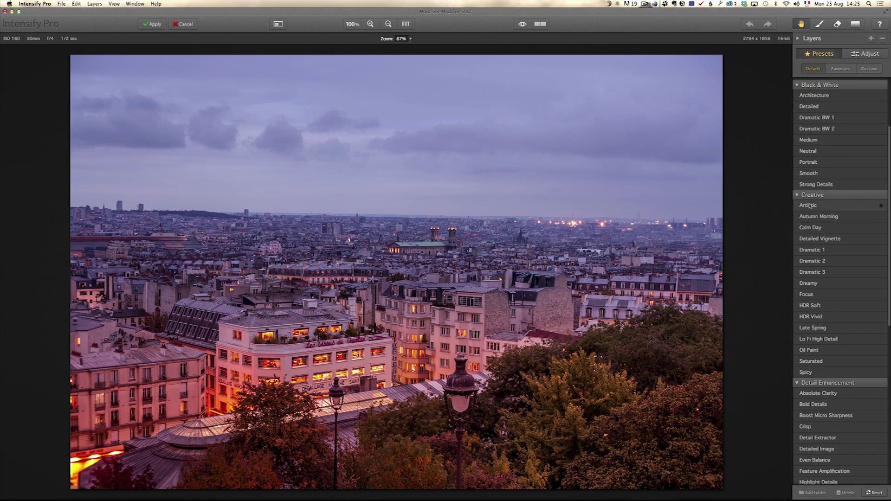
click(809, 206)
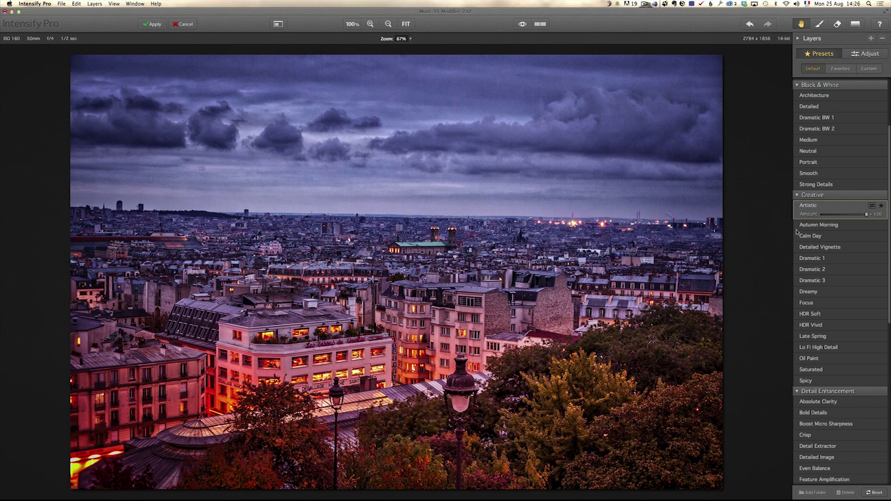
click(827, 227)
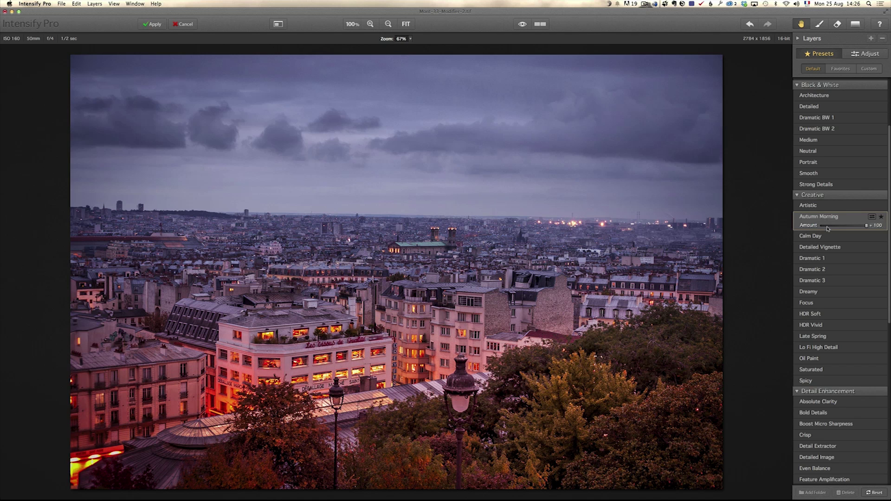
click(827, 237)
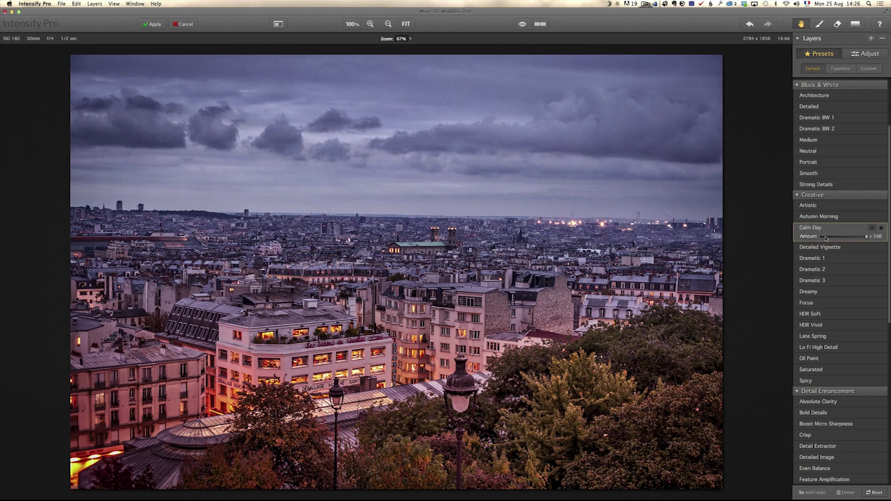
click(830, 247)
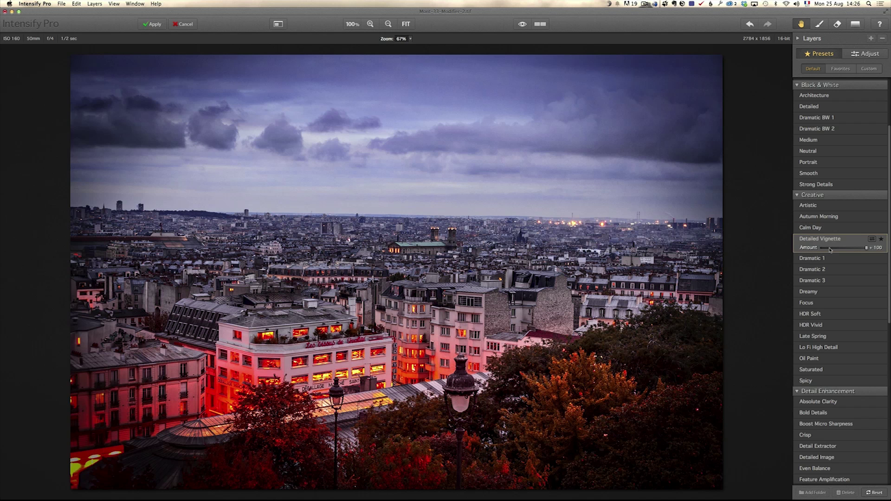
- Try the Dramatic 1, Dramatic 2, Dramatic 3, Dreamy and Focus presets on the cityscape
click(828, 258)
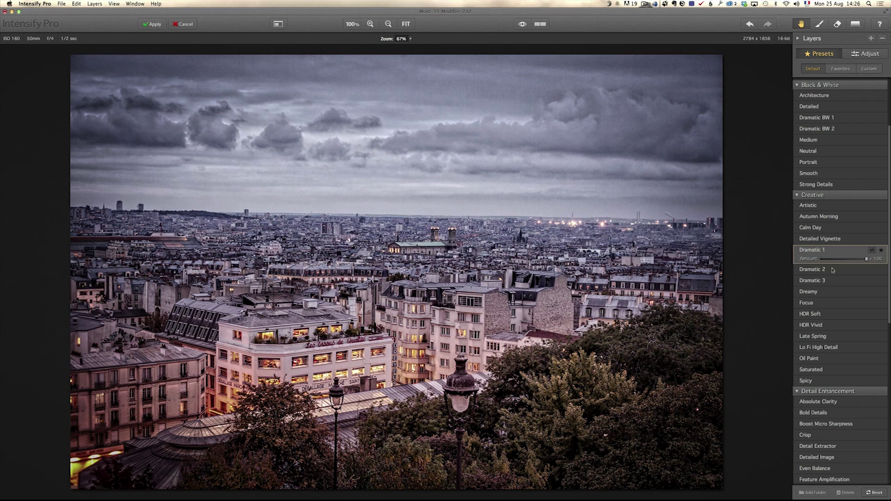
click(833, 270)
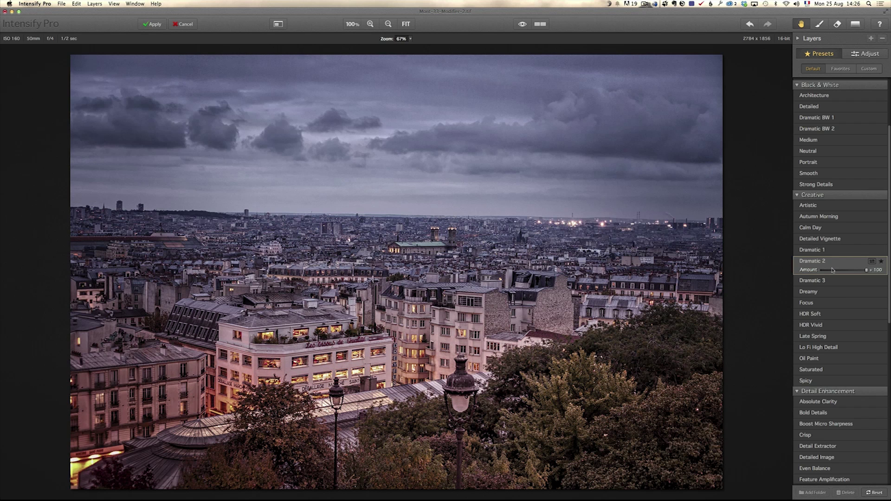
click(832, 280)
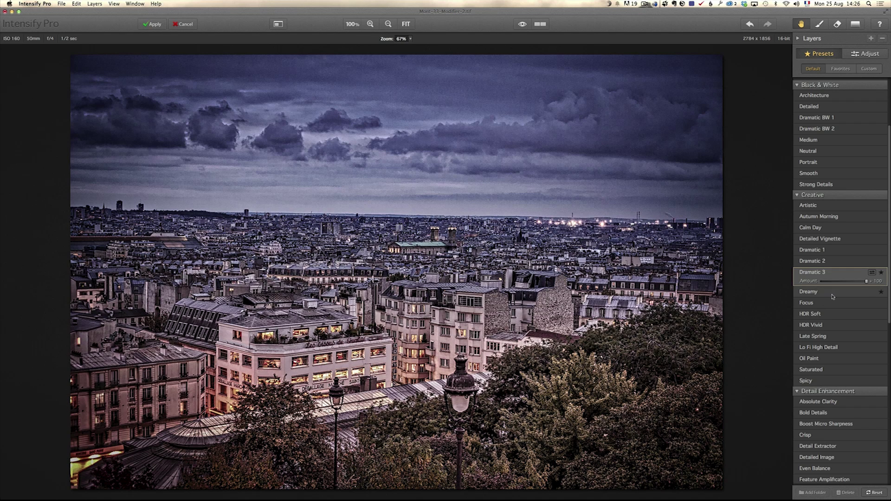
click(832, 296)
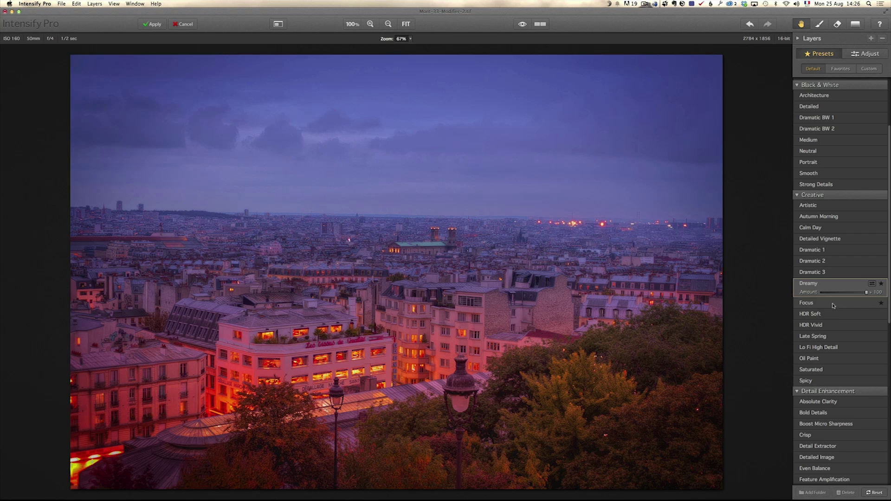
click(834, 304)
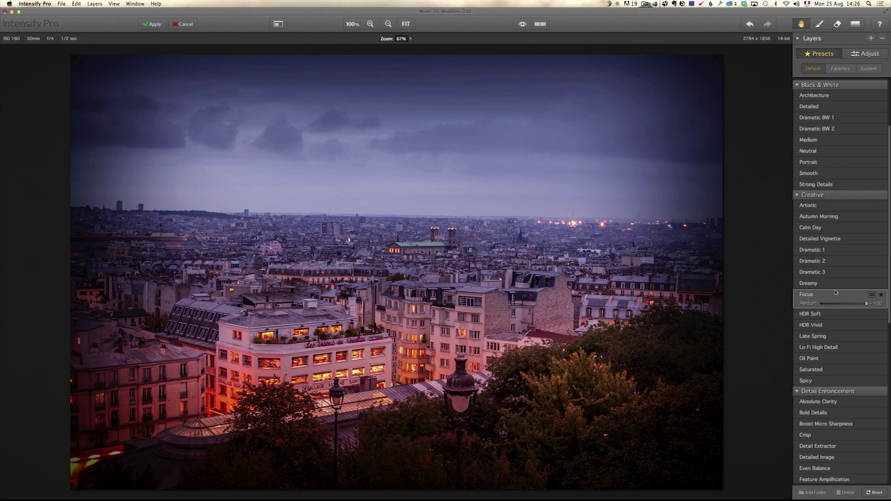
- Try the HDR Soft, HDR Vivid and Late Spring presets on the cityscape
click(831, 316)
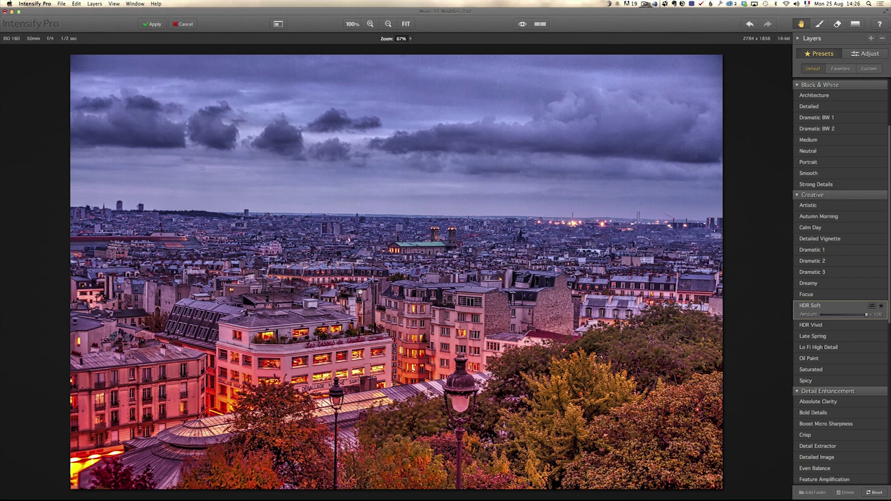
click(832, 329)
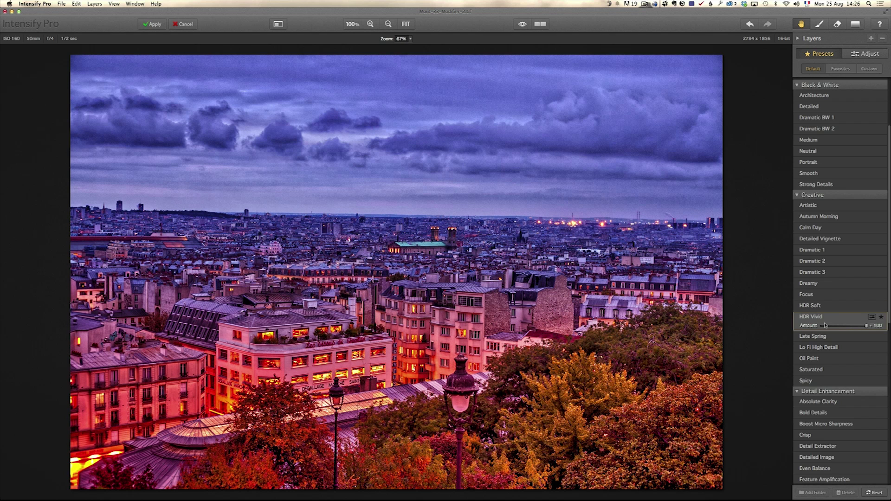
click(832, 338)
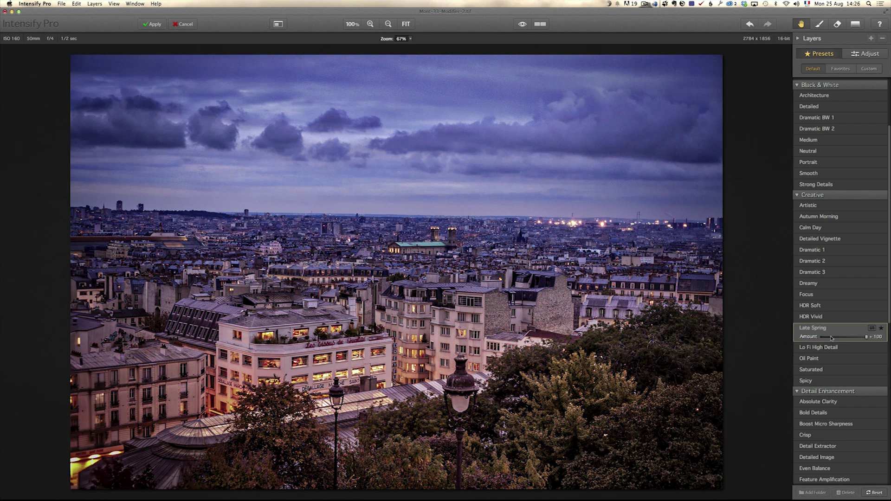
- Try the HDR Vivid preset at a reduced amount, compare it with the original, and return the amount to 100
click(832, 321)
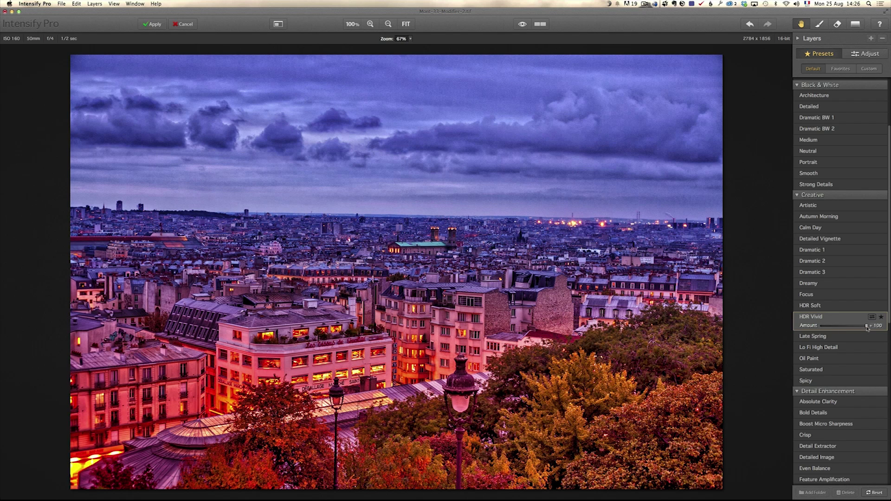
drag(867, 327, 849, 327)
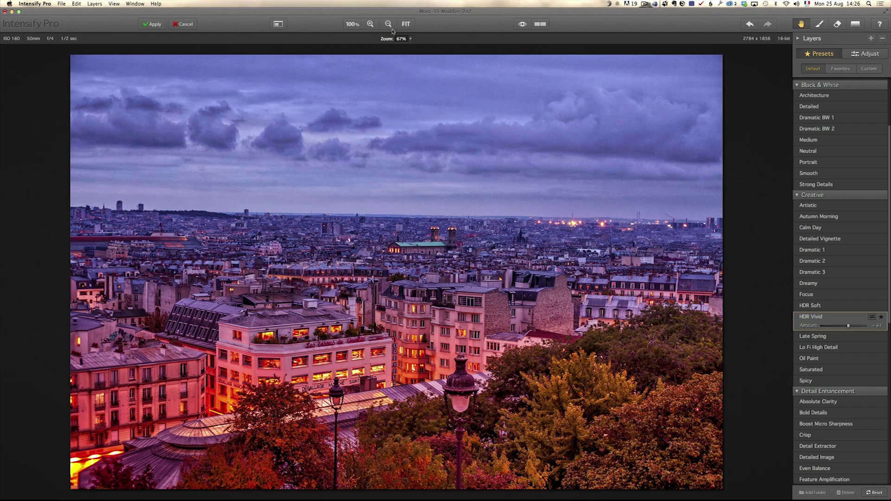
drag(523, 24, 523, 27)
click(523, 27)
drag(848, 326, 868, 326)
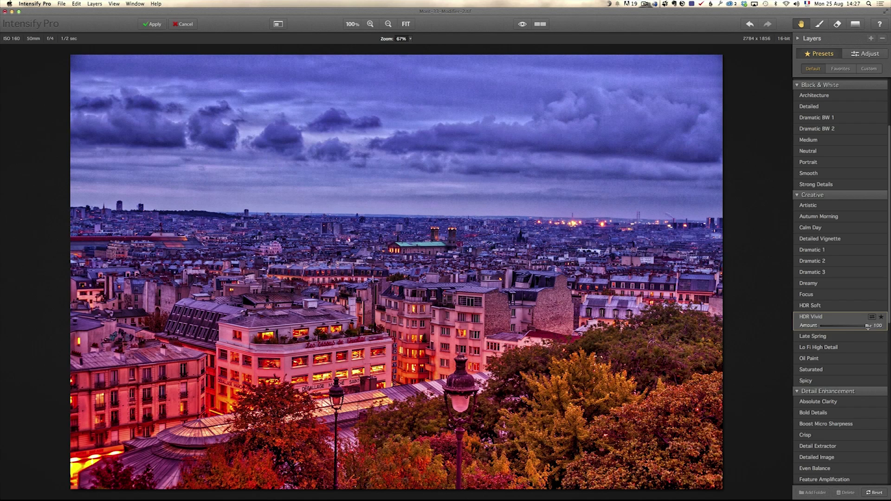
- Try the Late Spring, Lo Fi High Detail, Oil Paint and Saturated presets on the cityscape
click(838, 337)
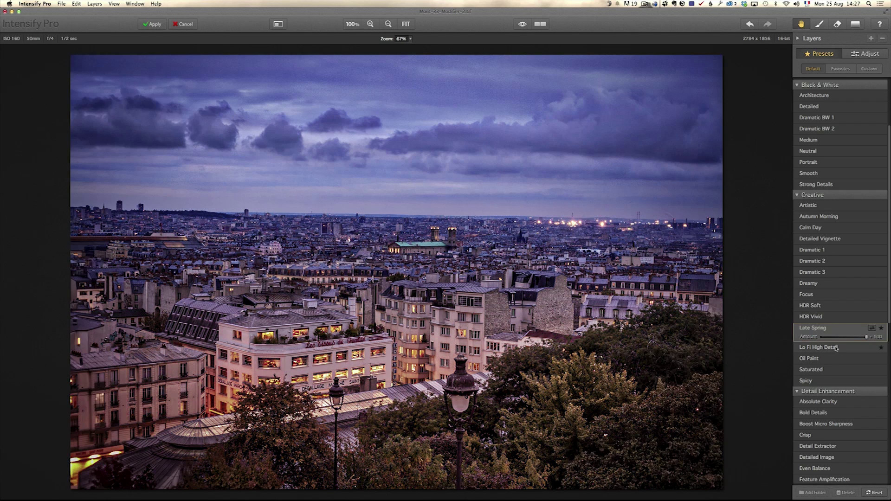
click(837, 349)
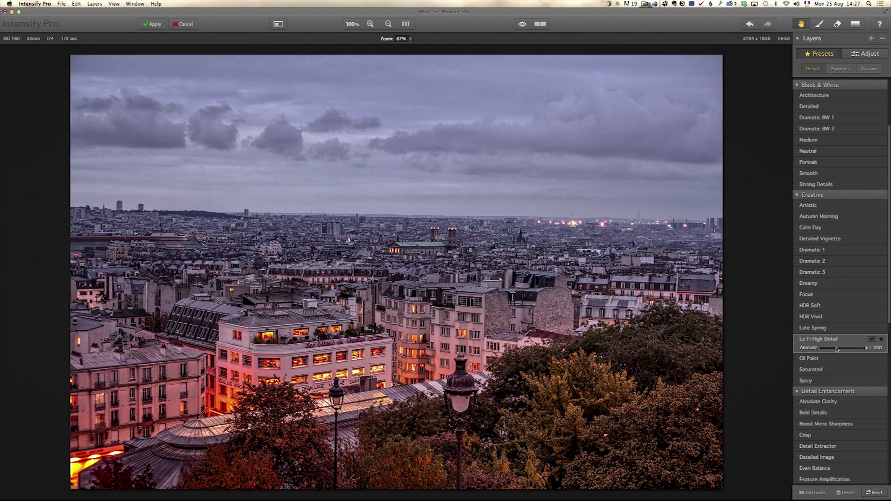
click(838, 361)
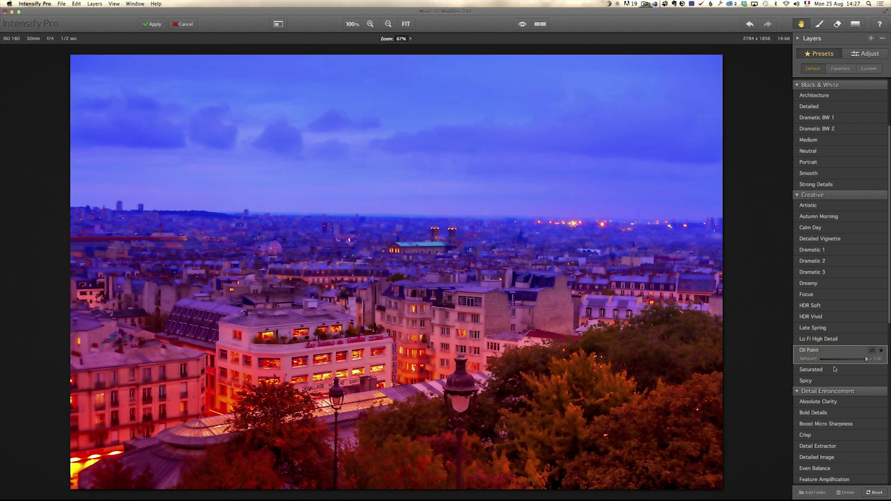
click(837, 370)
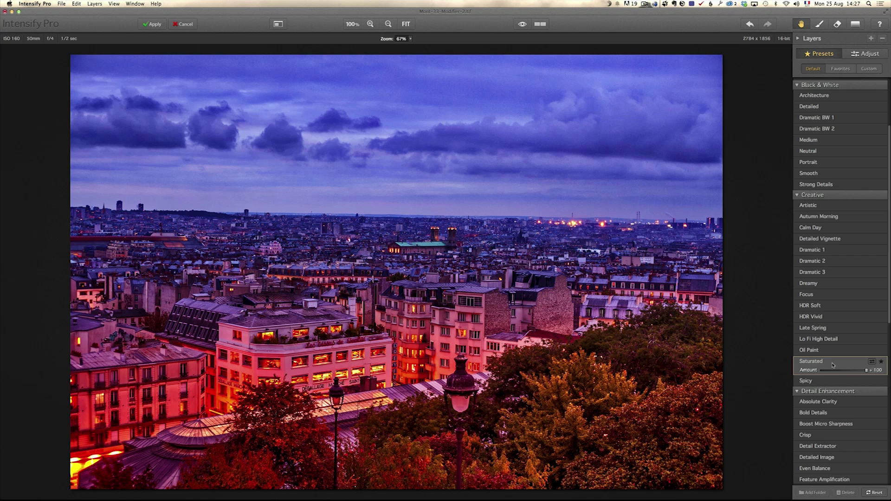
- Apply the Boost Colors preset from the Image Tune group and compare the result with the original
scroll(889, 319, down, 10)
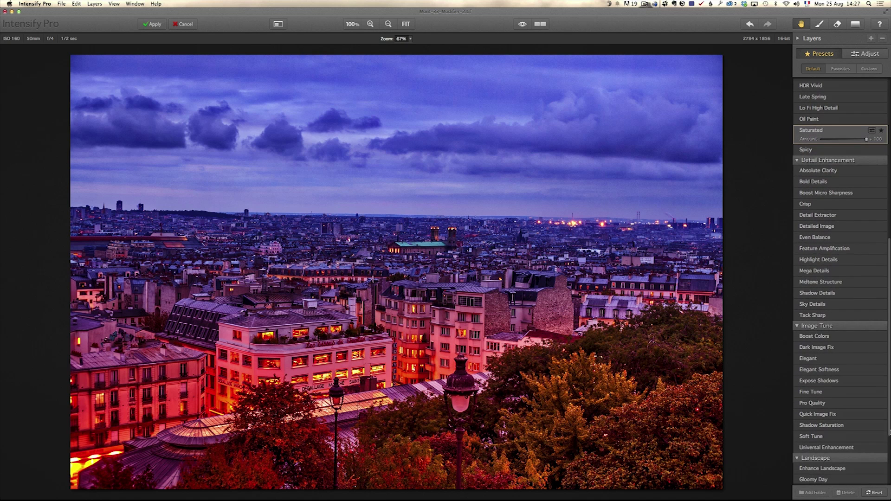
click(828, 337)
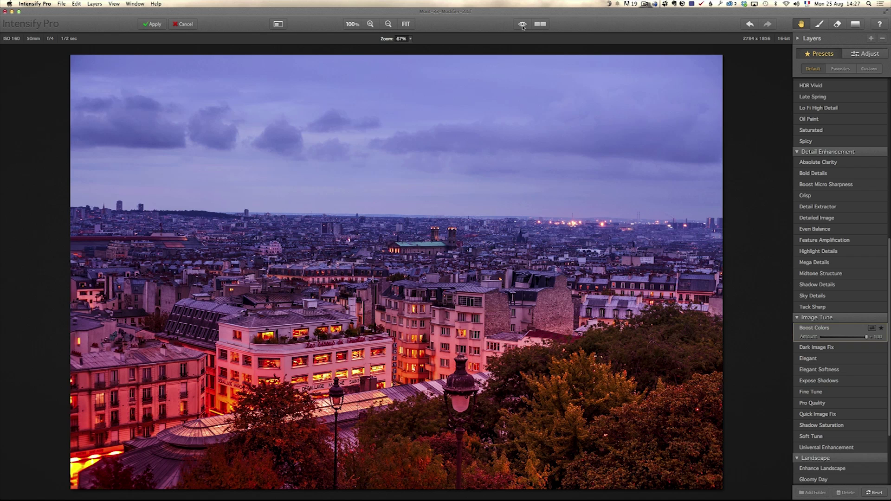
click(524, 25)
click(523, 24)
- Rename the base layer as Boost colors and add a new layer above it
click(799, 39)
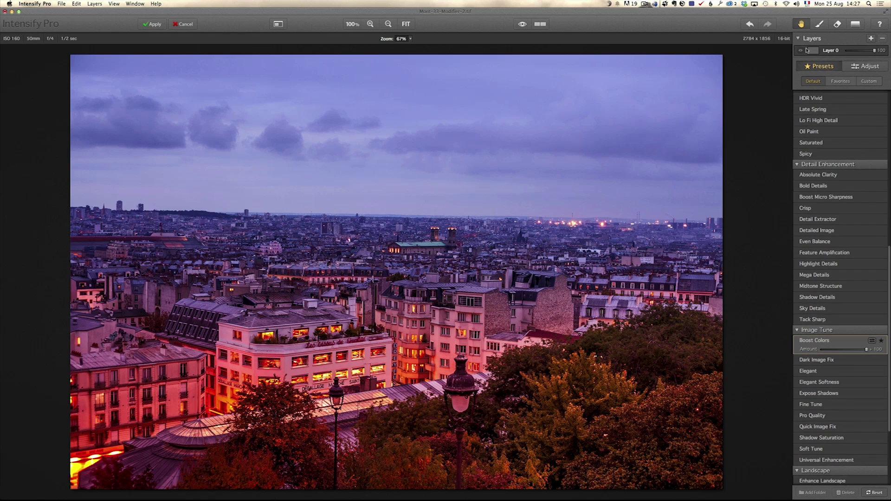
double_click(830, 51)
text(Boost colors)
key(Return)
click(872, 38)
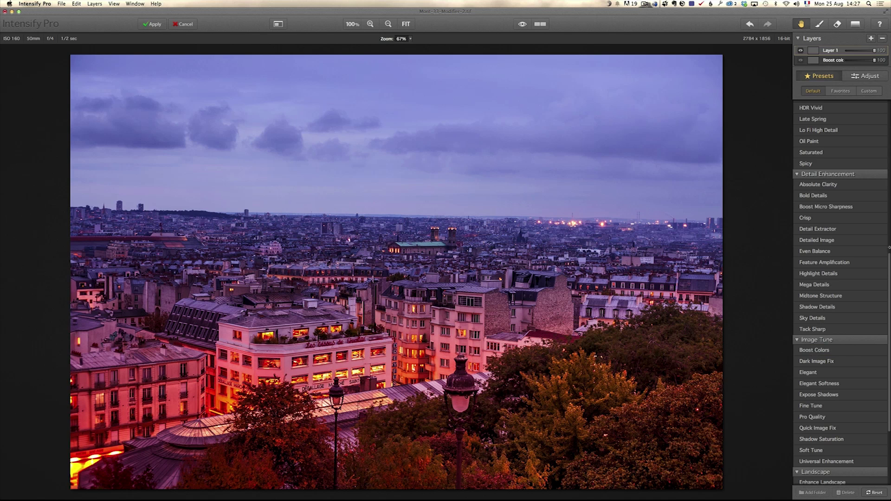
- Try the HDR Soft, Absolute Clarity and HDR Vivid presets on the new layer
scroll(835, 243, up, 5)
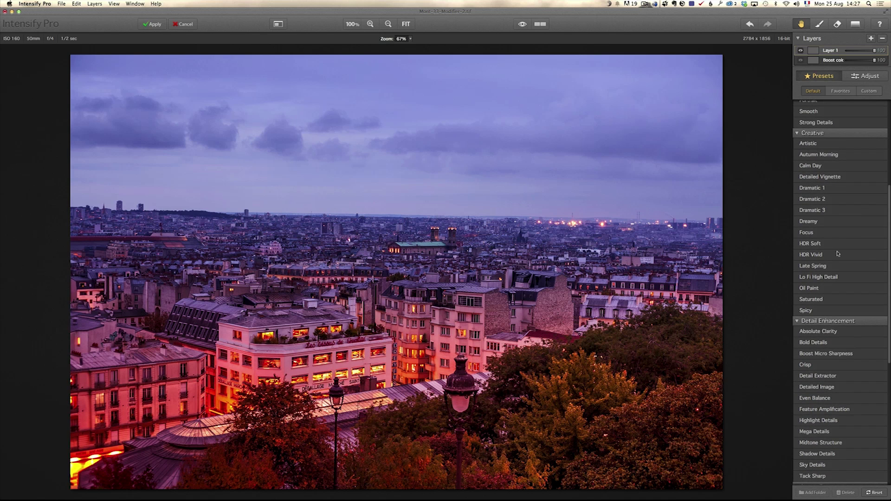
click(830, 248)
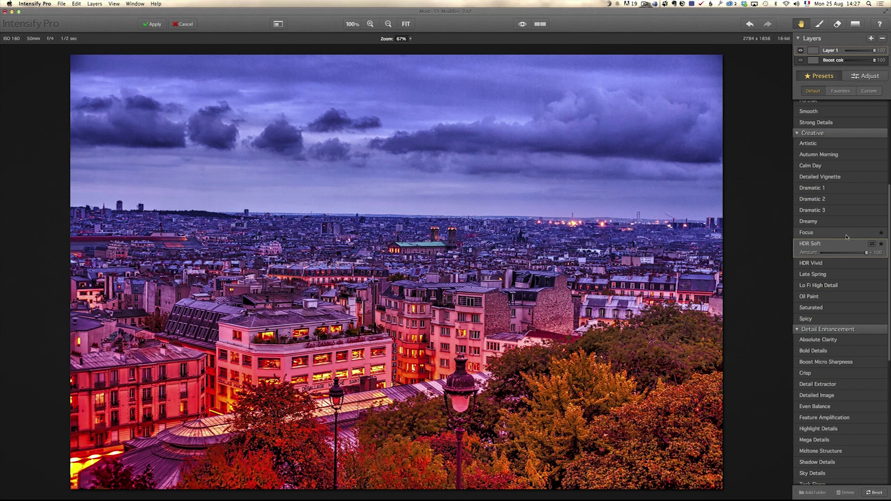
click(853, 340)
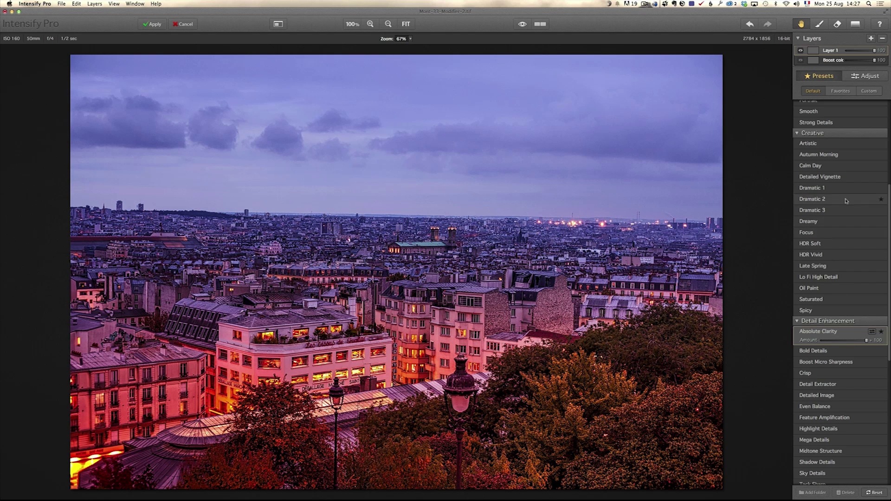
click(834, 255)
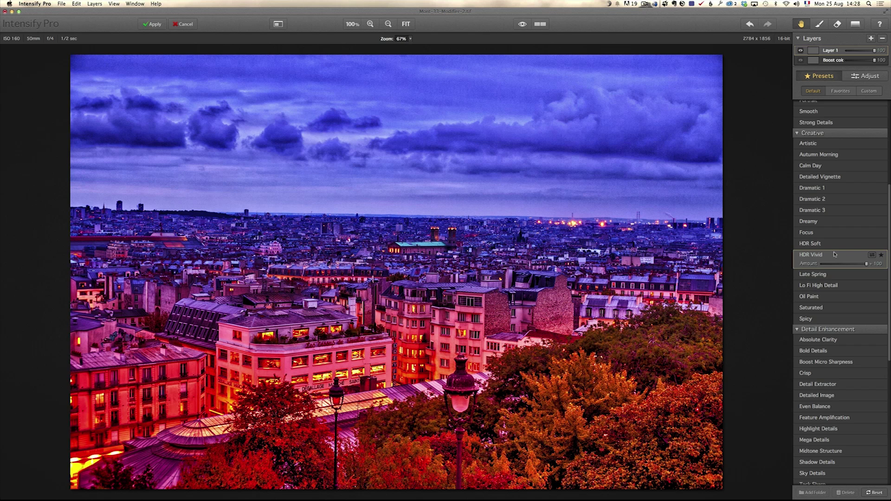
- Apply the HDR Soft preset to Layer 1 and set the layer's opacity to 65
click(835, 245)
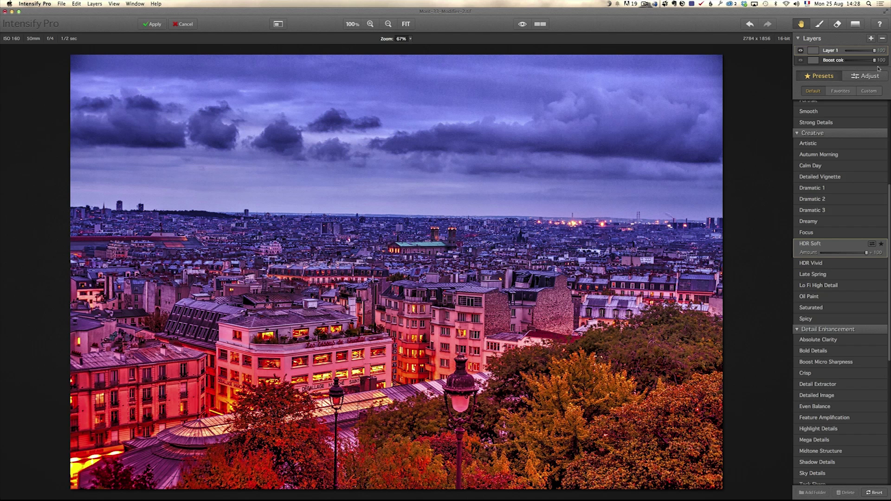
drag(875, 52, 865, 53)
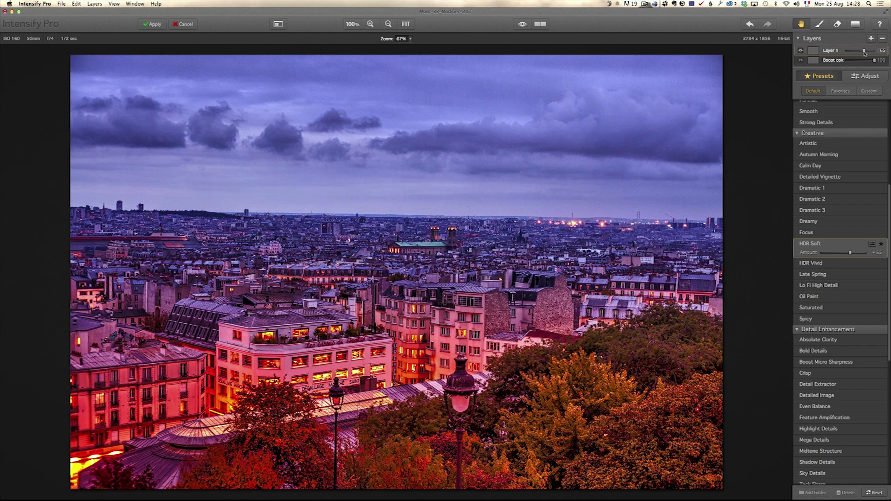
- Paint Layer 1's mask over the city below the sky with a brush of size 318, opacity 49 and softness 100
click(820, 24)
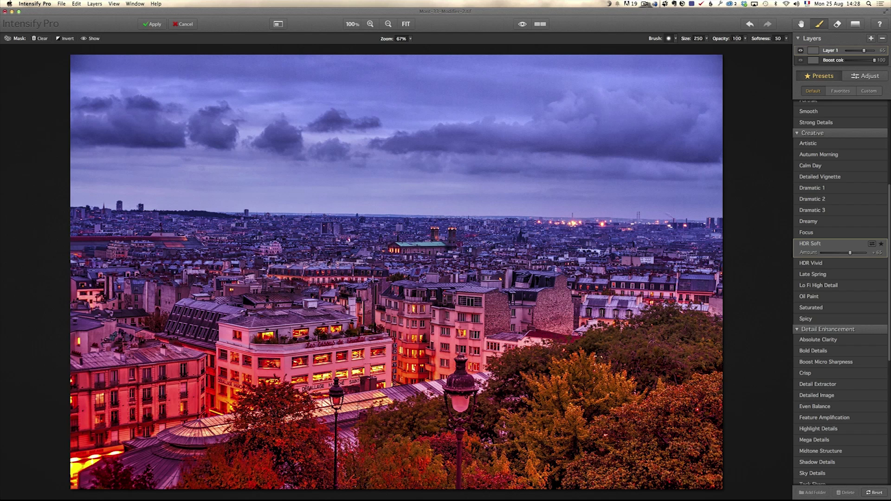
click(746, 38)
drag(751, 44, 729, 45)
click(786, 39)
drag(770, 45, 791, 46)
click(706, 39)
drag(699, 45, 706, 44)
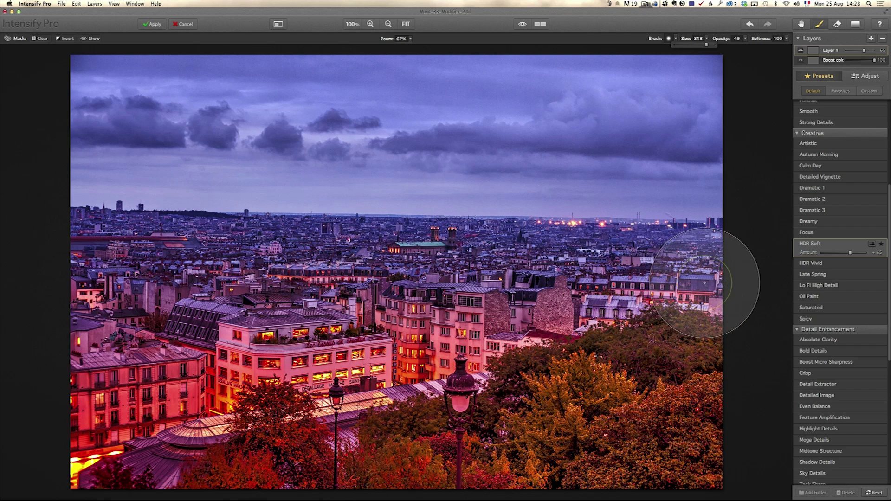
drag(706, 284, 312, 317)
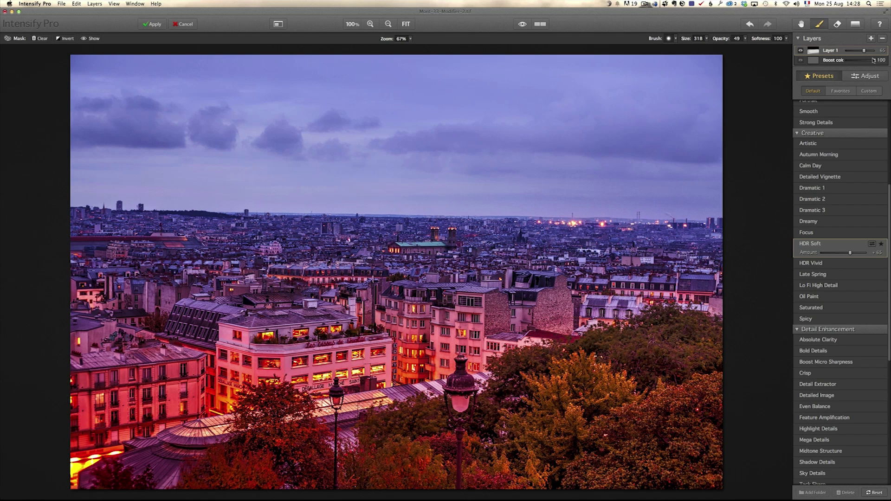
- Set Layer 1's opacity to about 52 and compare the edited image with the original
drag(864, 50, 860, 51)
click(523, 24)
click(522, 25)
click(523, 24)
click(523, 24)
- Rename Layer 1 as HDR and apply the edits to send the image back to Lightroom
double_click(832, 51)
text(HDR)
key(Return)
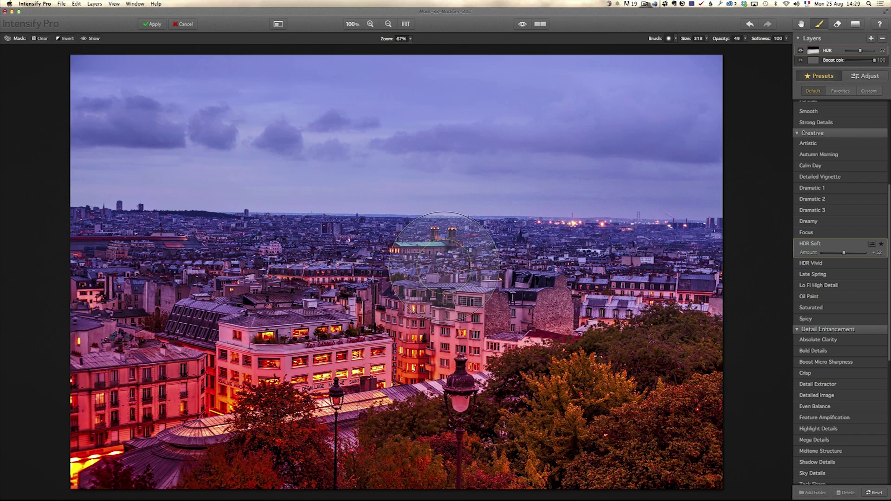
click(154, 25)
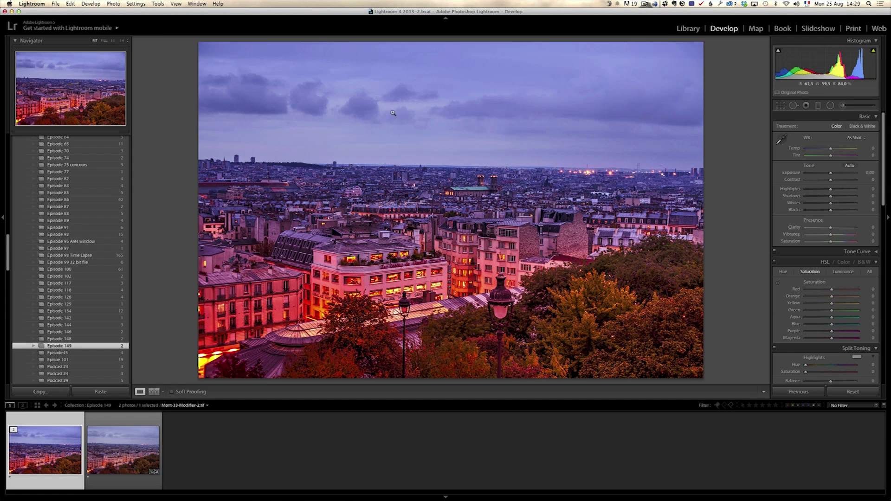
- Straighten the edited photo along the horizon to an angle of -1.85 and crop a strip of sky off its upper edge
click(781, 106)
click(780, 142)
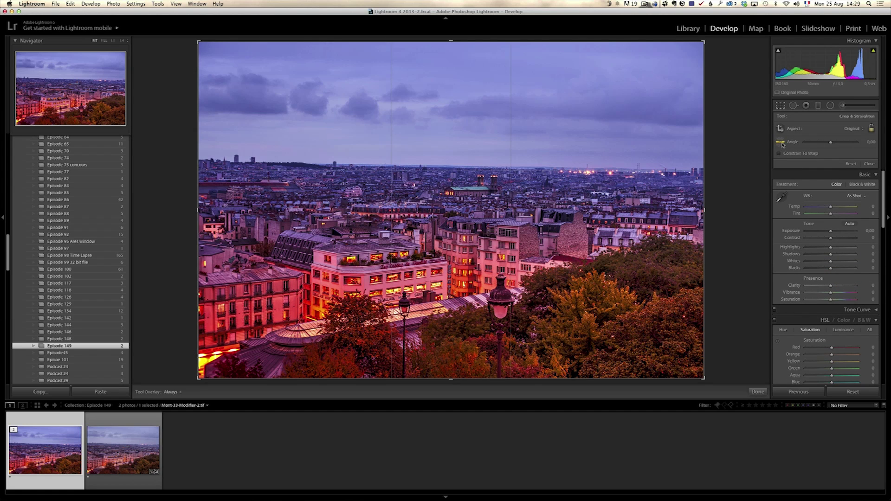
drag(591, 137, 295, 164)
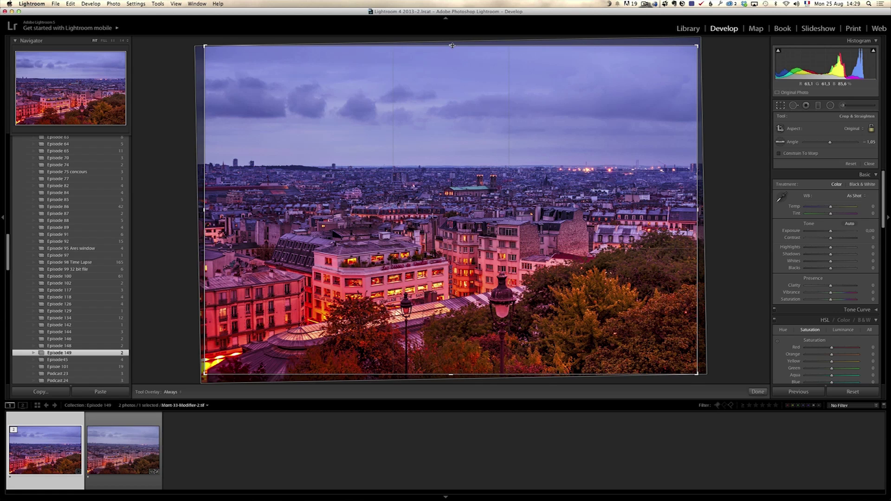
drag(452, 45, 453, 56)
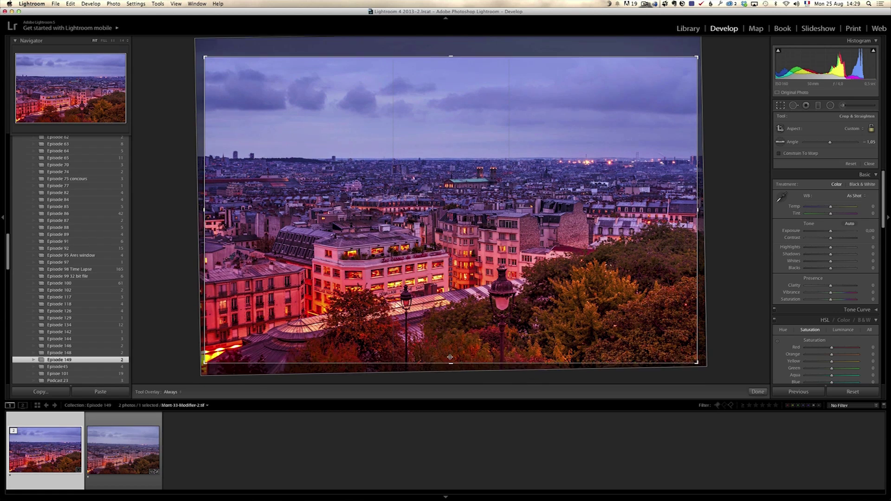
key(Return)
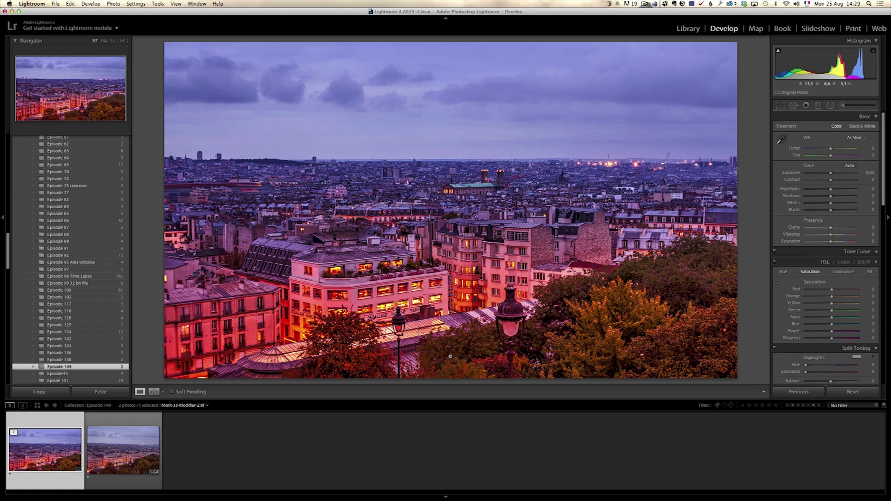
- Add a graduated filter with the Exposure effect at -0.46 over the sky, fading out just above the horizon
click(819, 106)
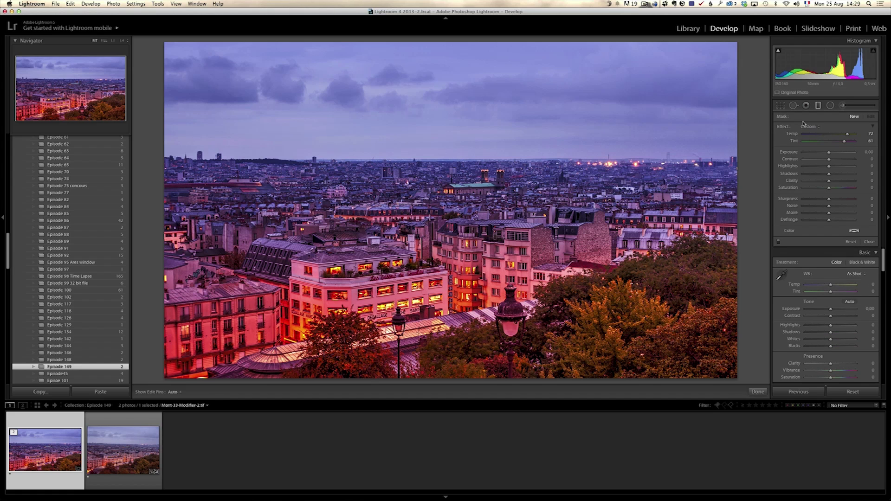
click(811, 127)
click(813, 142)
drag(532, 79, 535, 145)
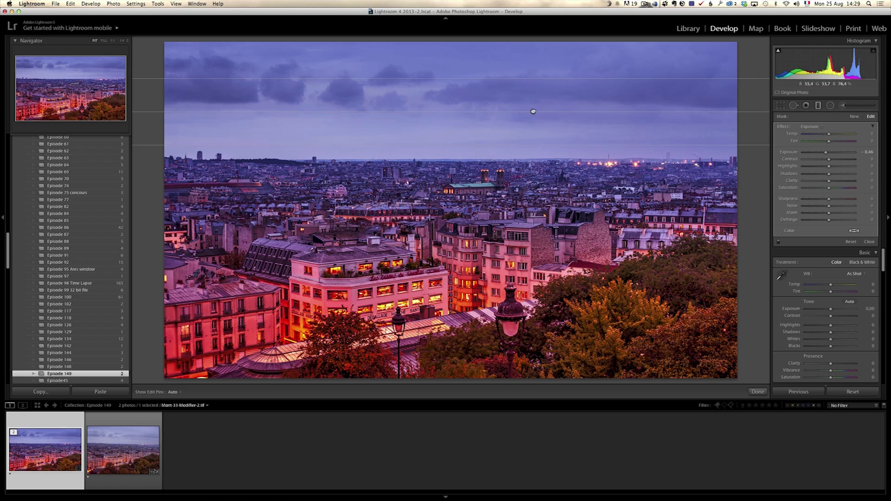
- Add a second graduated filter rising from the photo's lower edge and set its exposure to -1.39
drag(455, 354, 465, 322)
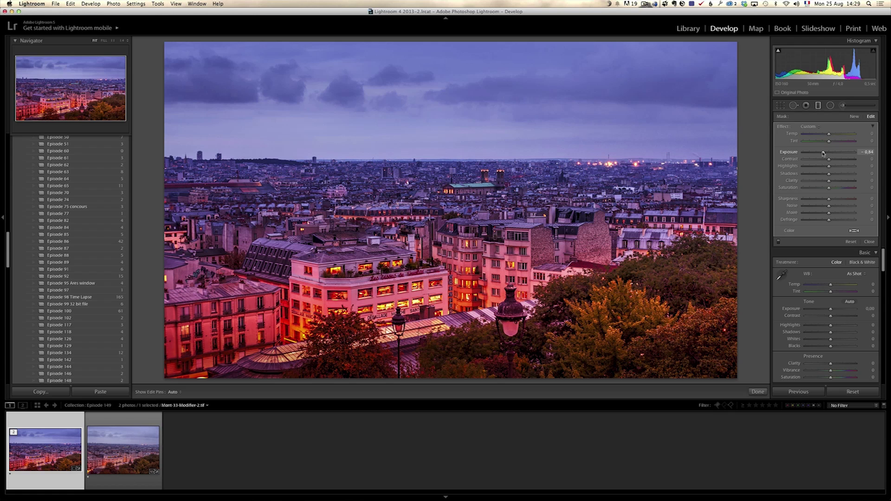
drag(822, 154, 819, 154)
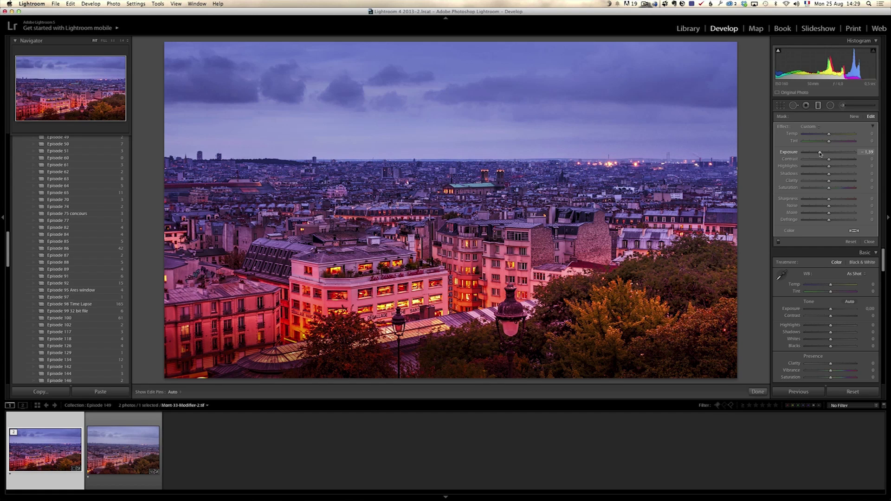
click(871, 242)
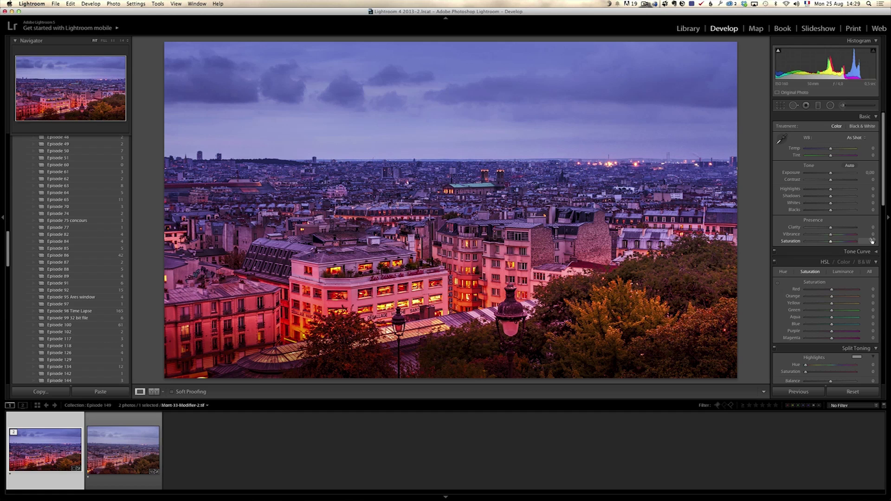
- Reset all develop adjustments on the original CR2 photo and return to the edited TIFF for comparison
click(159, 444)
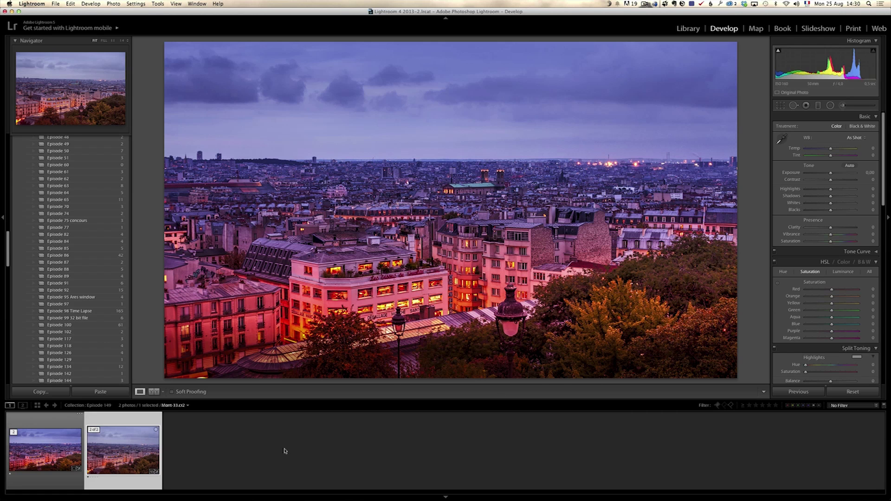
click(853, 392)
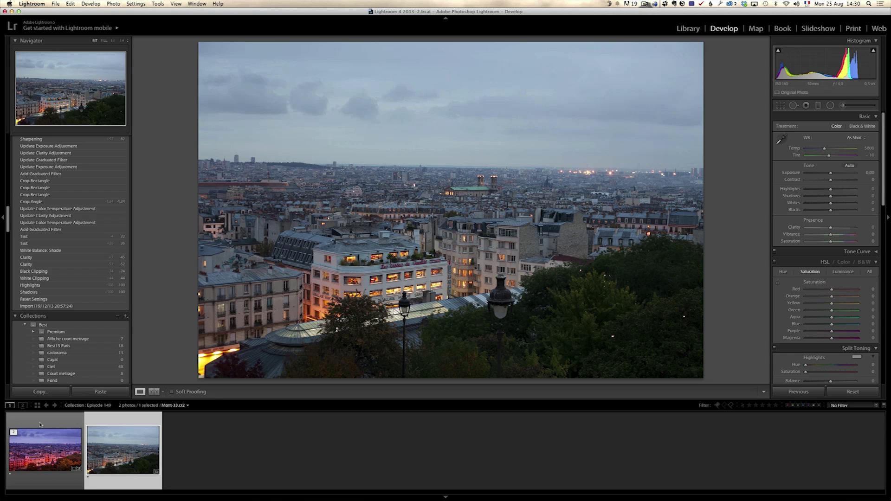
click(21, 464)
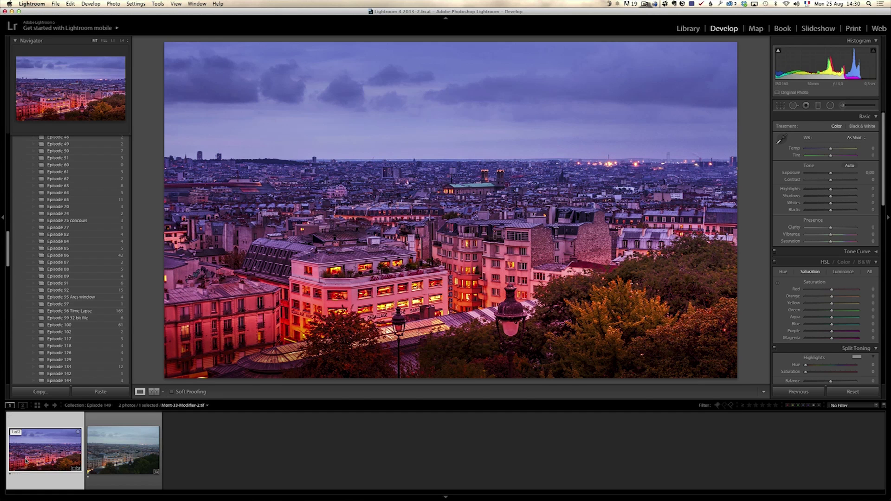